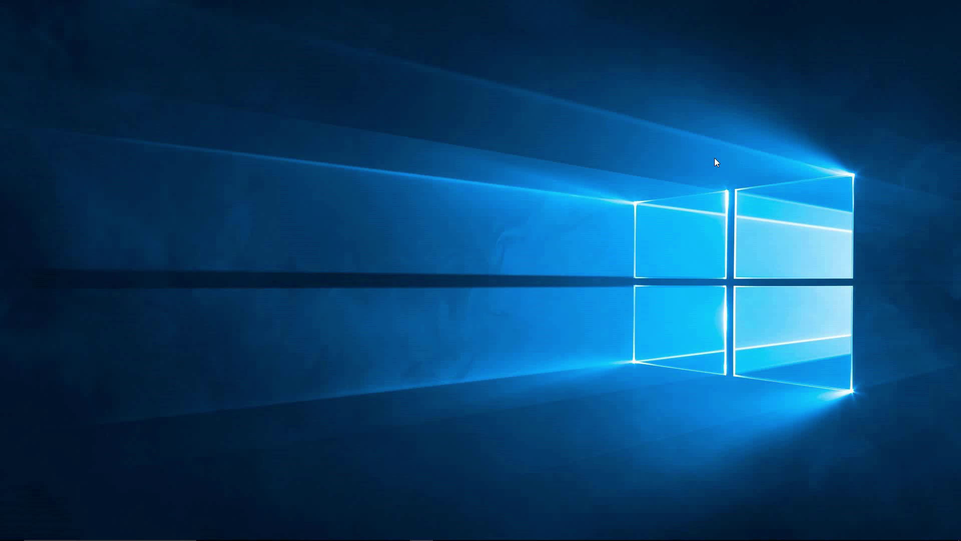
Launch PatchCAD from the taskbar and scroll through its patchbay library
mouse_move(631, 538)
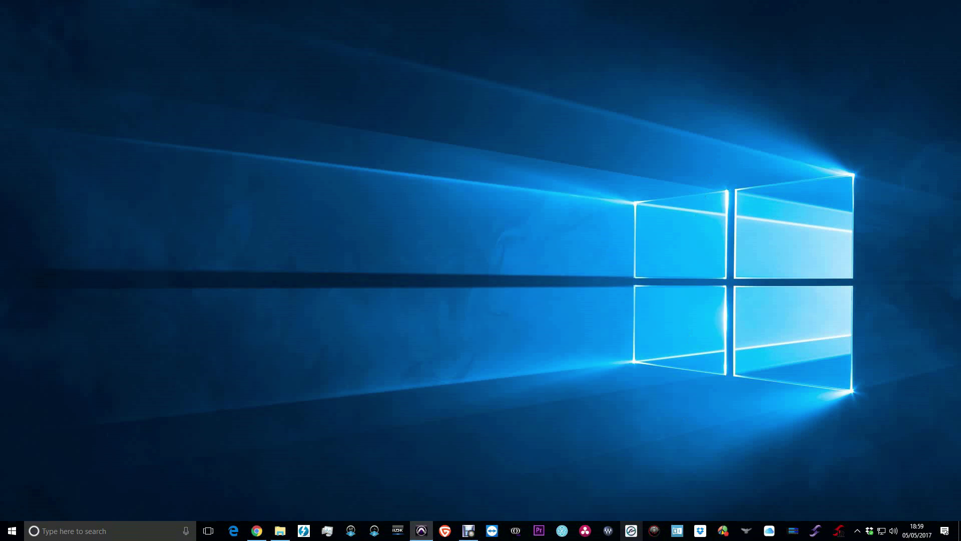
left_click(796, 533)
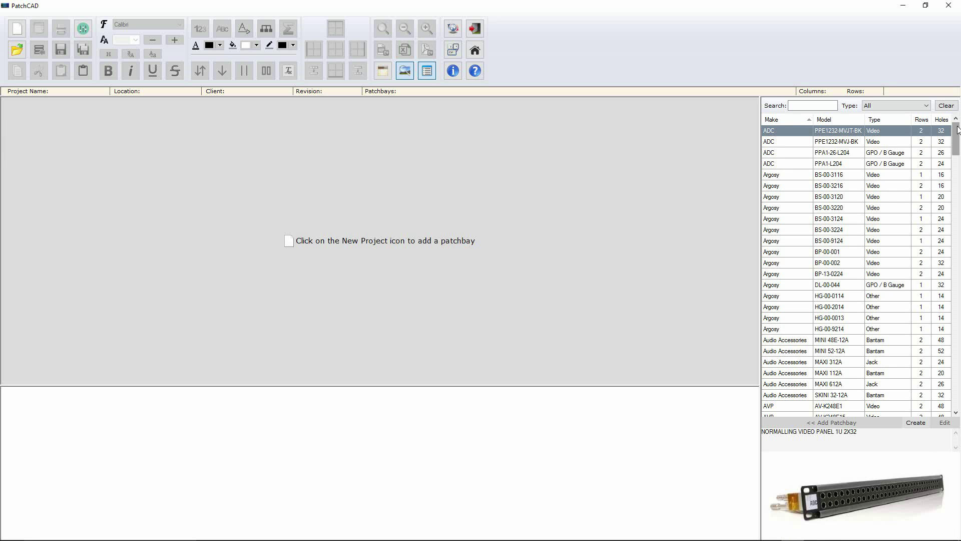
mouse_move(958, 129)
left_mouse_down()
mouse_move(958, 150)
mouse_move(957, 124)
left_mouse_up()
Preview the Argosy panels and power units: BS-00-3116, BS-00-3220, BP-00-001, HG-00-0114, MAXI 312A, MINI 48E-12A
left_click(799, 175)
left_click(798, 208)
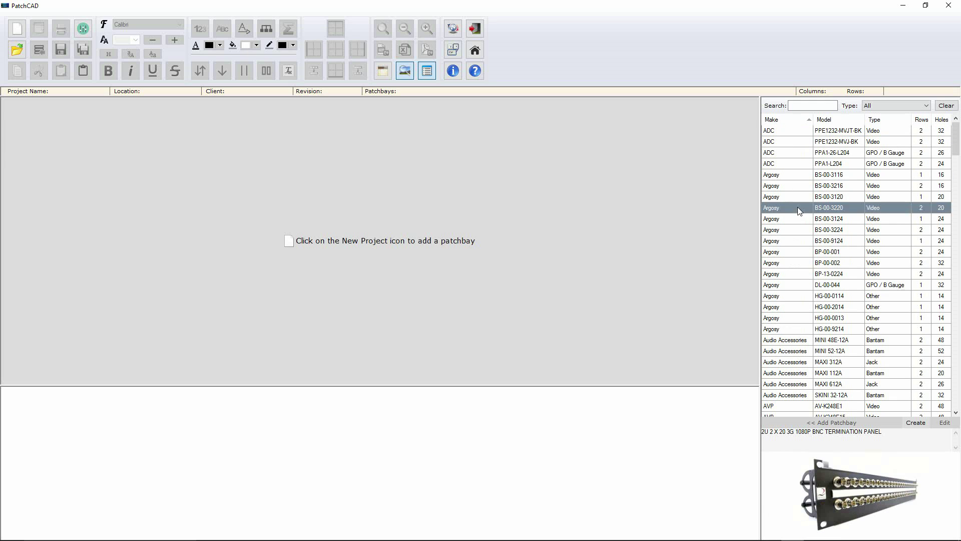
left_click(801, 256)
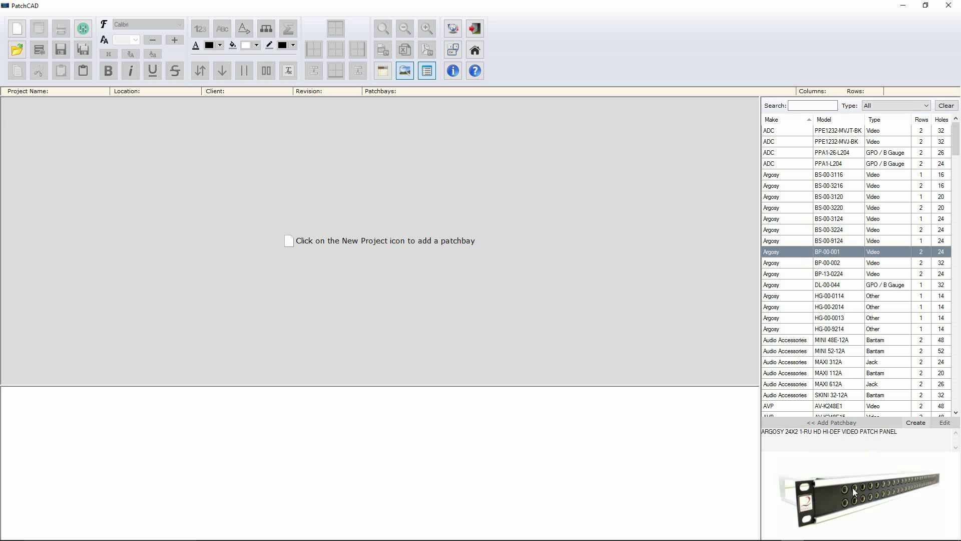
scroll(957, 145, "down", 1)
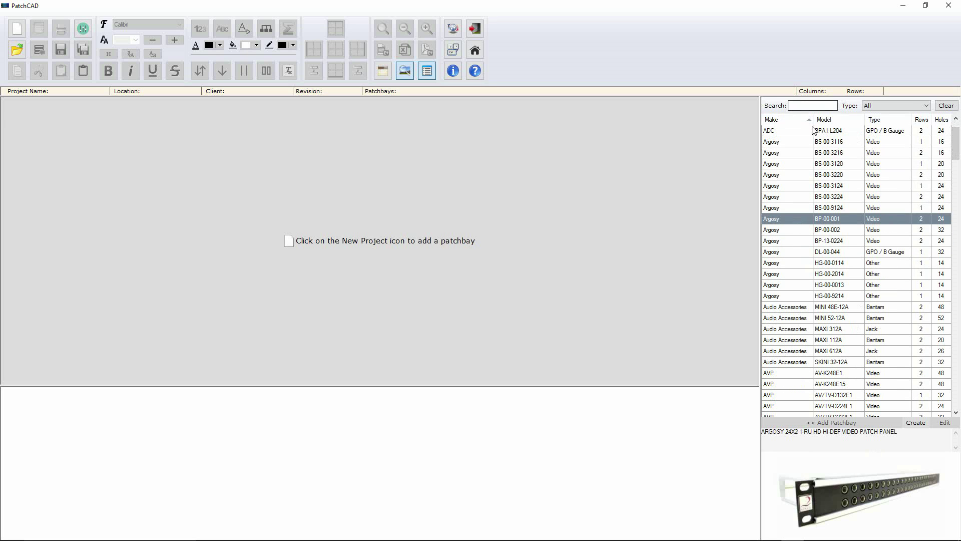
left_click(887, 265)
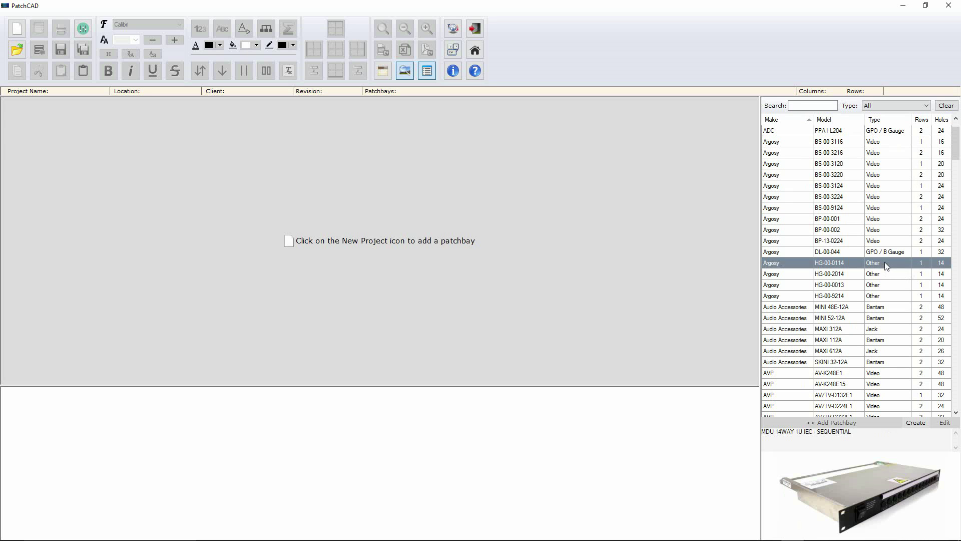
left_click(876, 330)
left_click(877, 308)
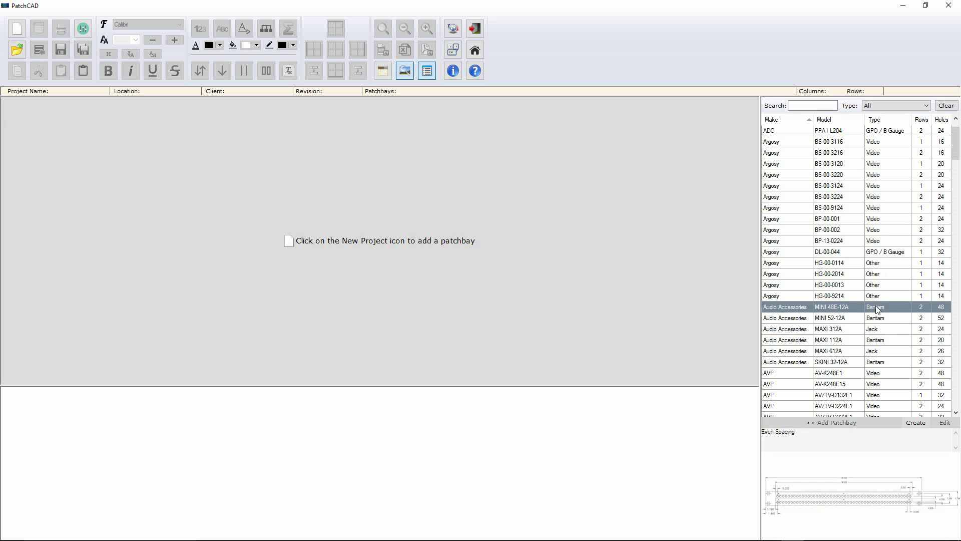
left_click(872, 275)
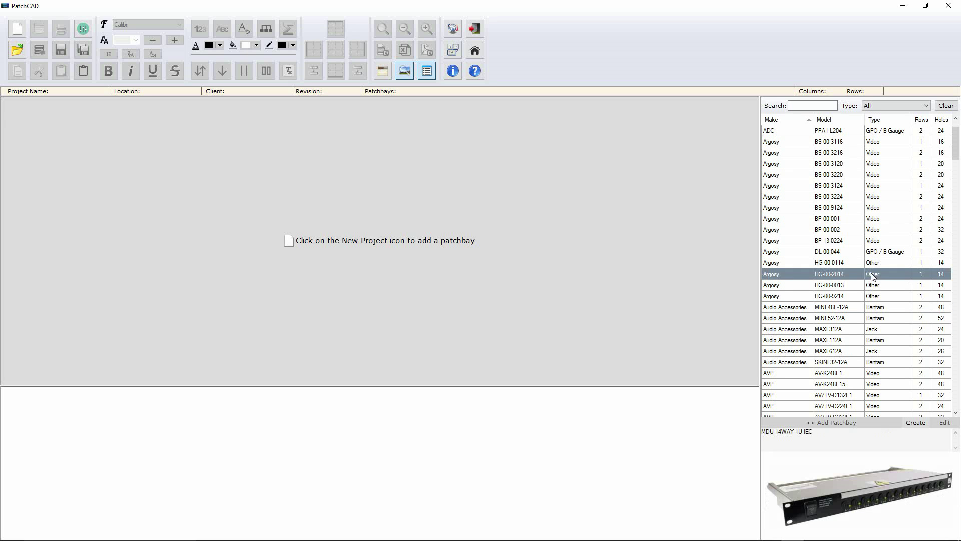
left_click(875, 198)
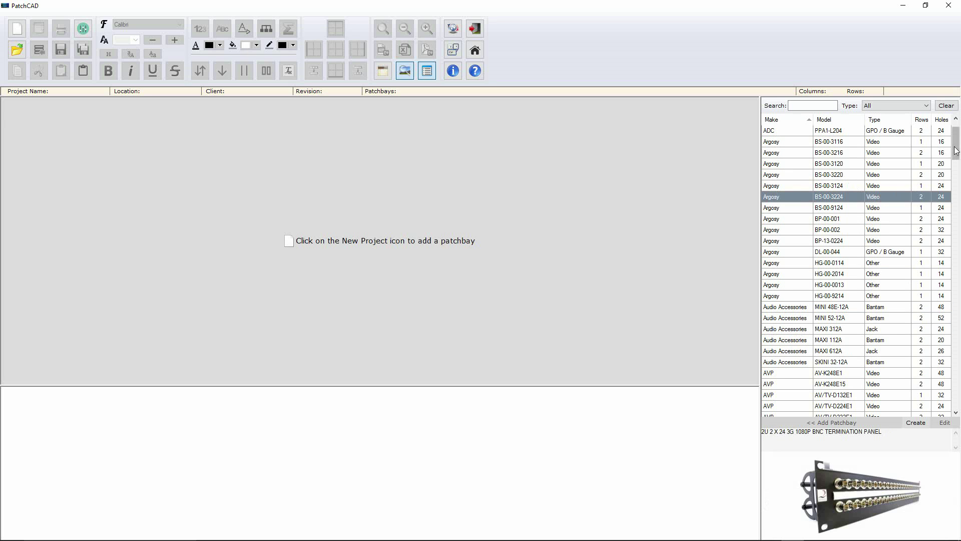
Preview the AVP panels AV-D332E2, AP/TP-B248E2, AJ/TJ-B248E2 and AJ/TJ-A226E2, ending on AJ/TJ-A228E2
left_click_drag(956, 150, 956, 168)
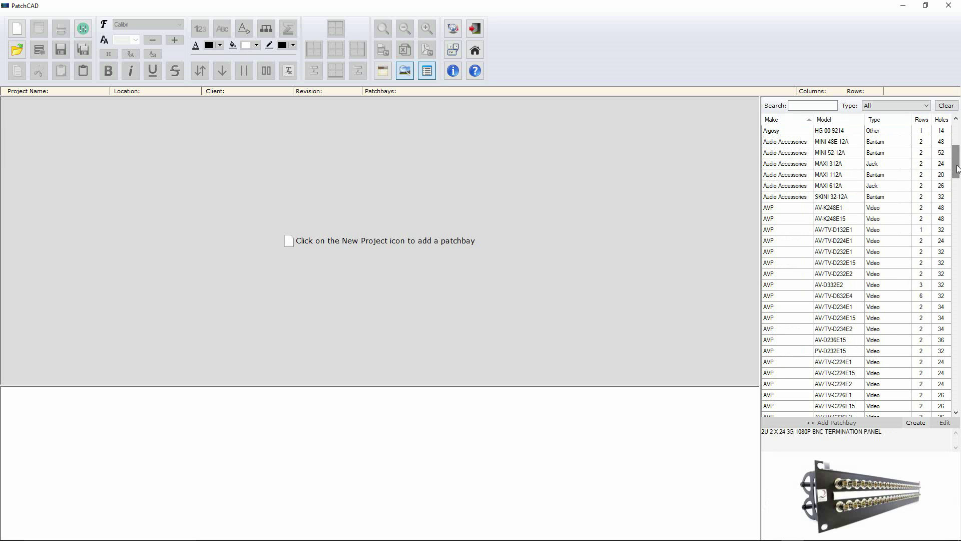
left_click(871, 285)
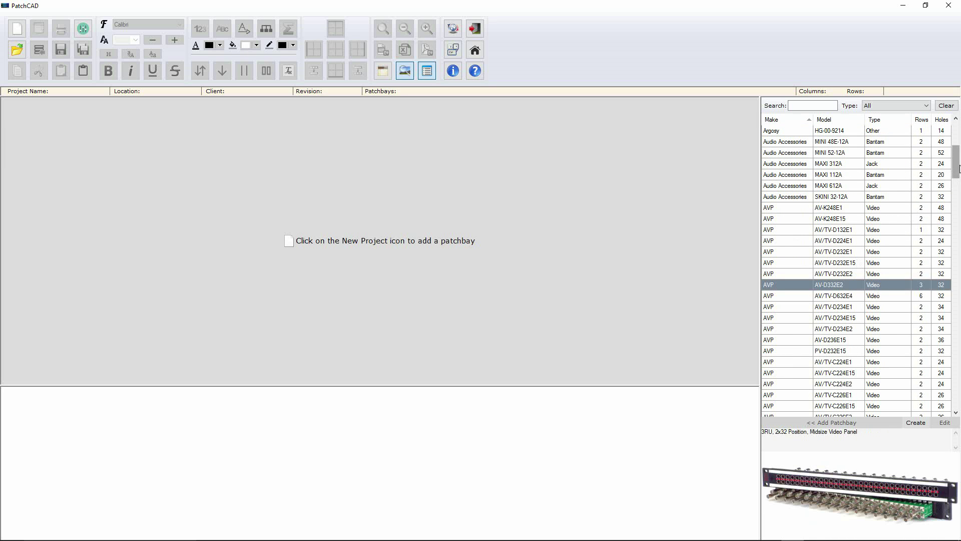
left_click_drag(956, 166, 957, 196)
left_click(827, 241)
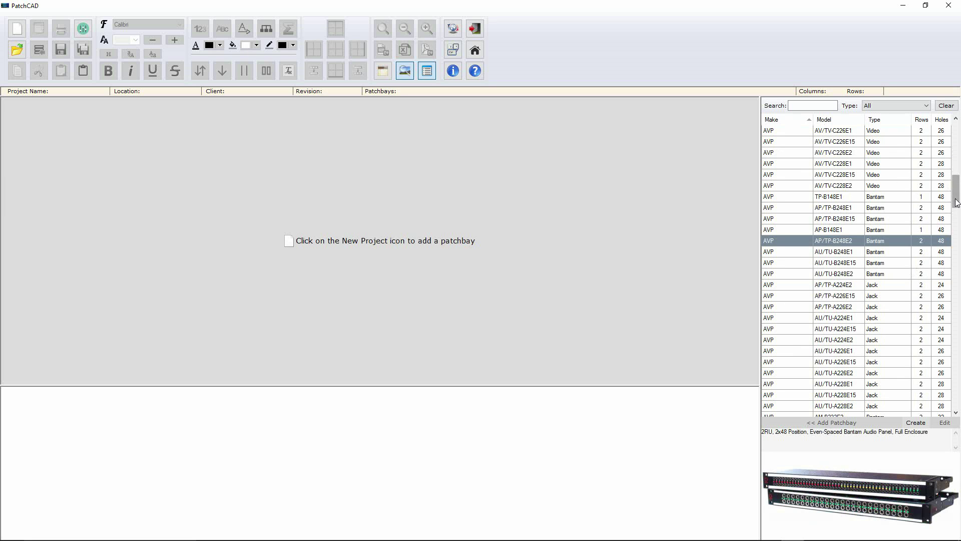
left_click_drag(956, 198, 958, 248)
left_click(834, 263)
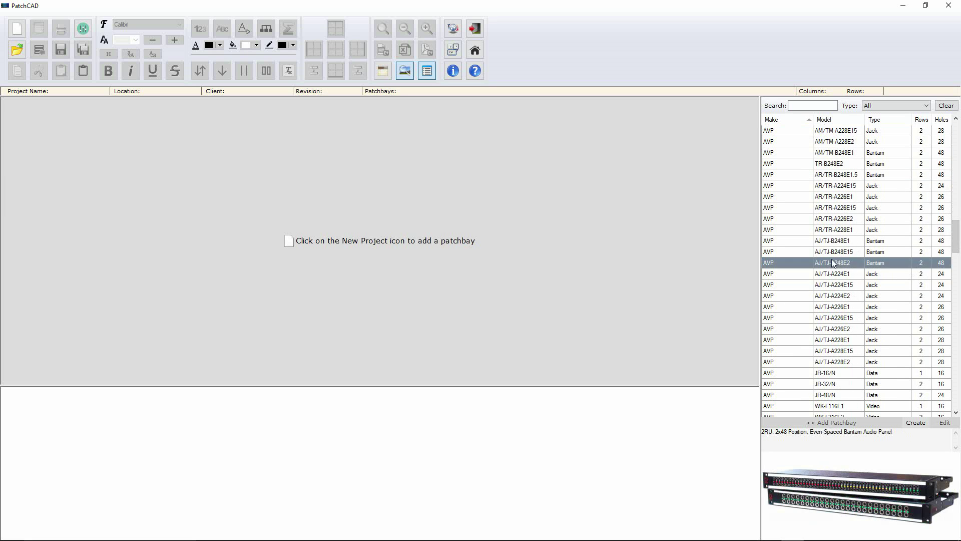
left_click(839, 330)
left_click(841, 363)
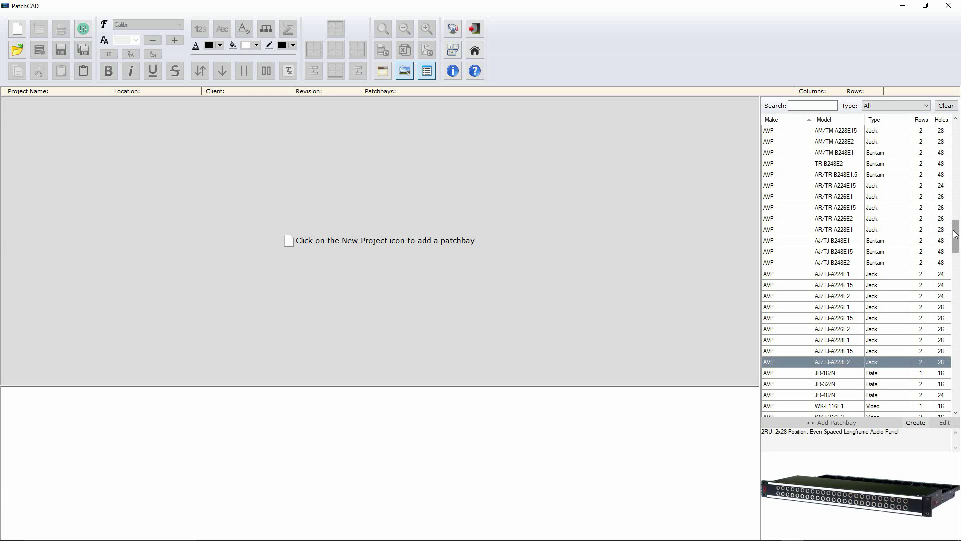
left_click_drag(955, 233, 959, 274)
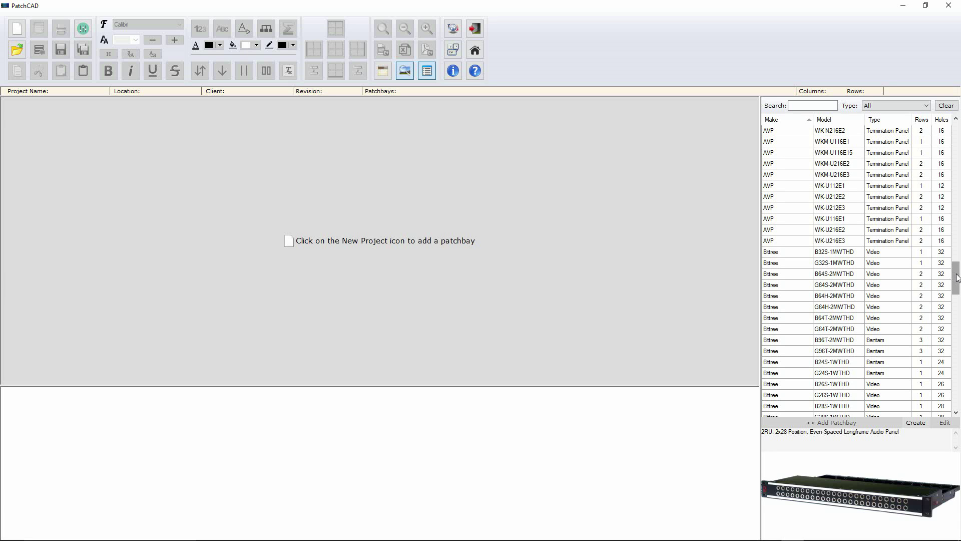
Scroll to the Canford entries and select the 45-3304 2U 2x16 XLRF termination panel
left_click_drag(957, 277, 958, 321)
left_click(793, 296)
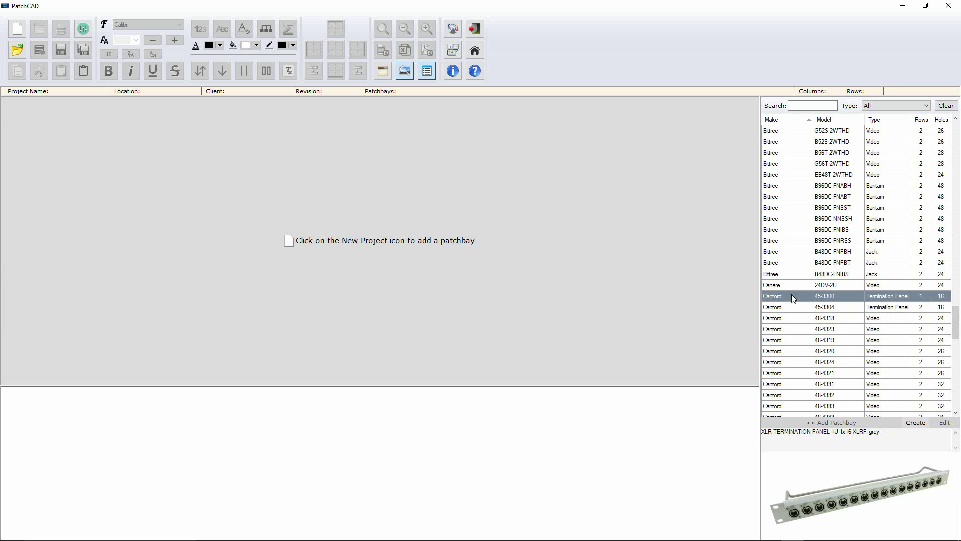
left_click(792, 306)
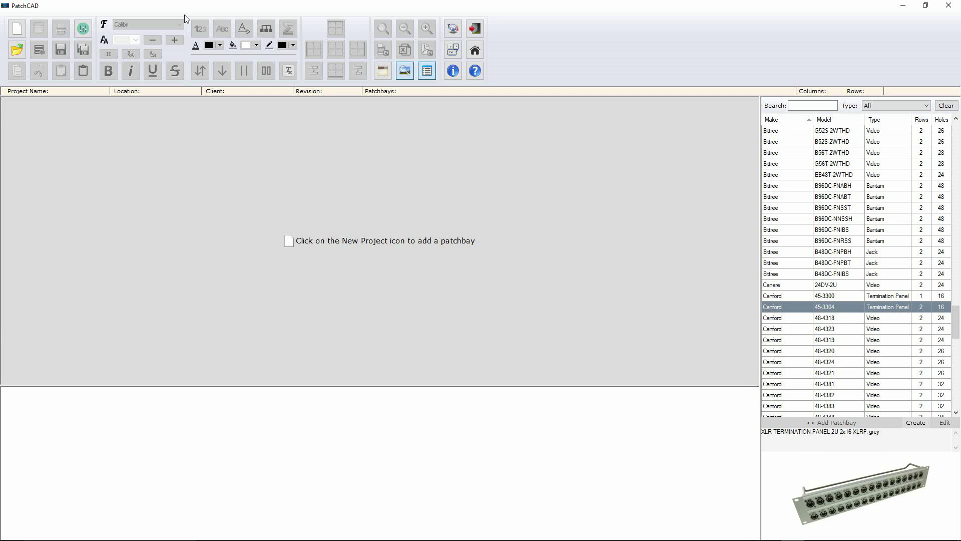
Create project 'XLR Patch Under Desk' with location Here and client Me
left_click(17, 29)
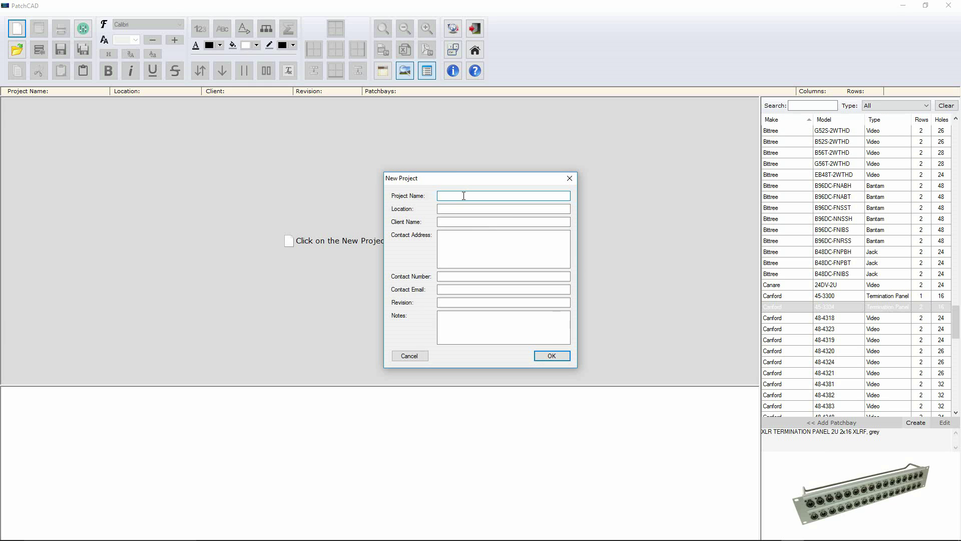
type("XLR Patch Under Desk")
left_click(455, 209)
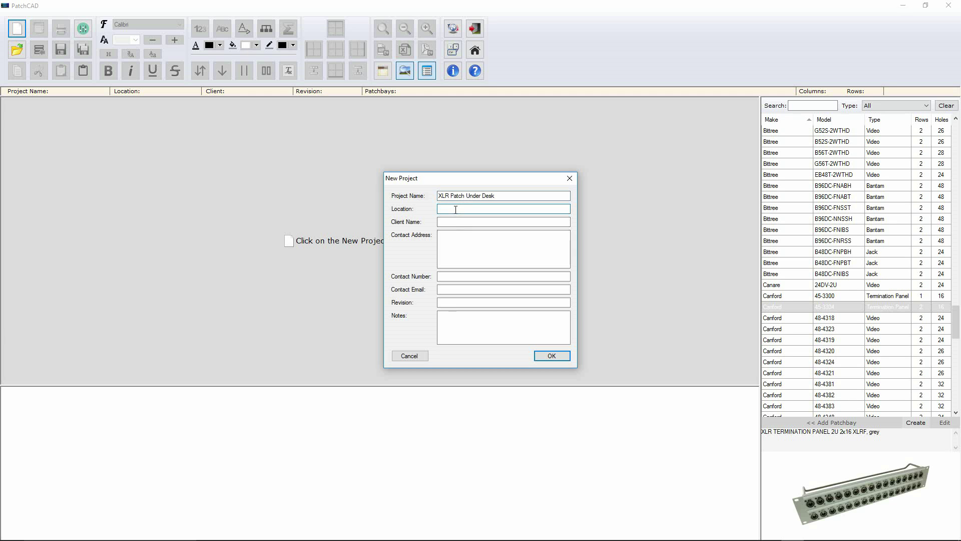
type("He")
key("BackSpace")
key("BackSpace")
type("Here")
key("Tab")
type("Me")
key("Tab")
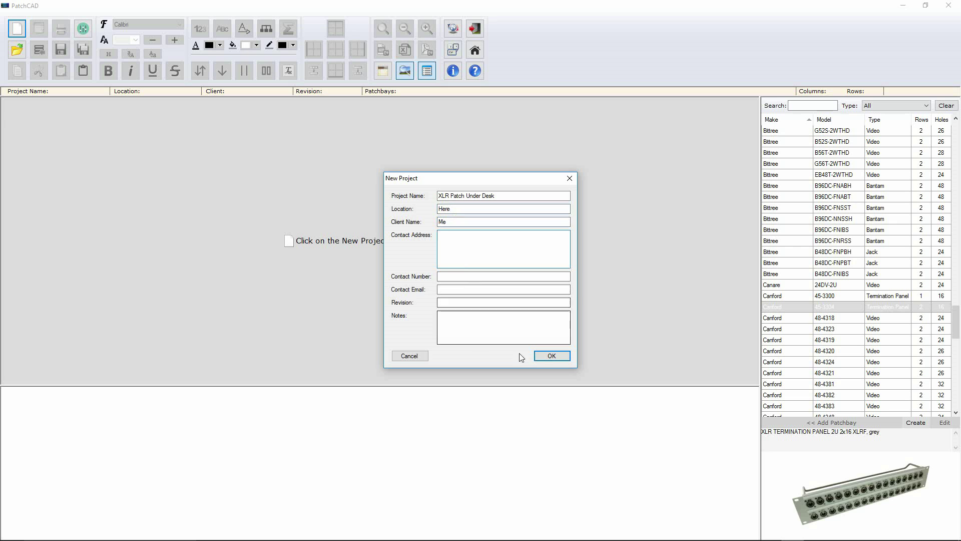
left_click(545, 360)
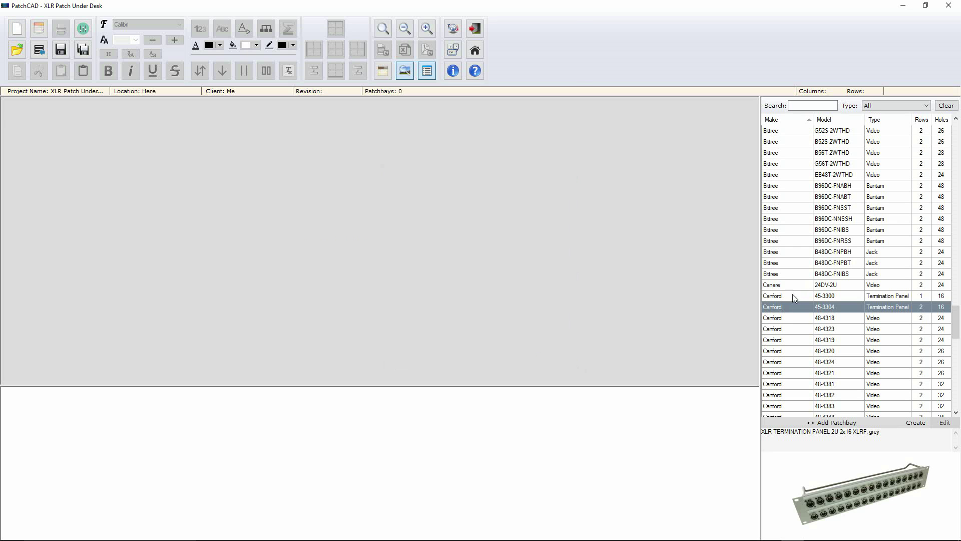
Place the Canford 45-3304 as patchbay 1 with each label row split into 2 lines
double_click(790, 307)
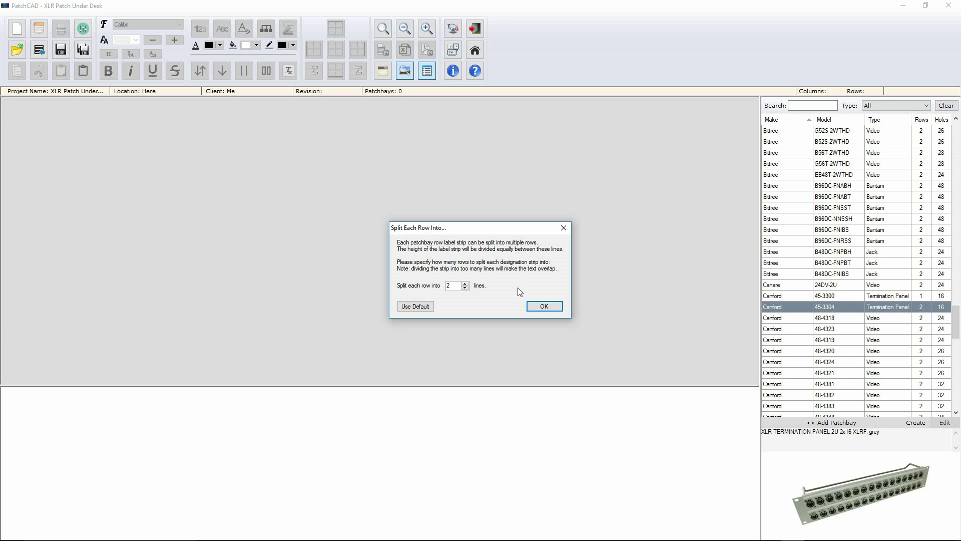
left_click(464, 283)
left_click(466, 288)
left_click(464, 283)
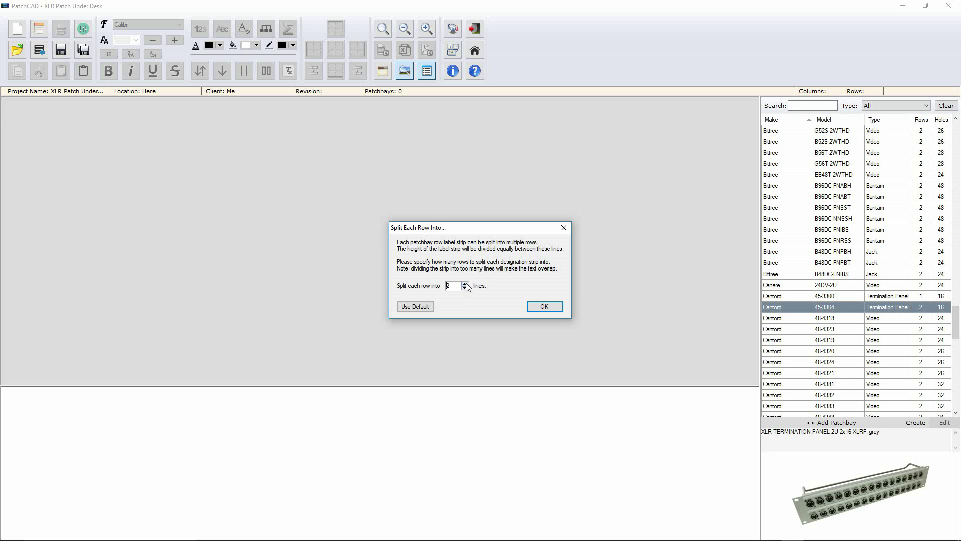
left_click(543, 306)
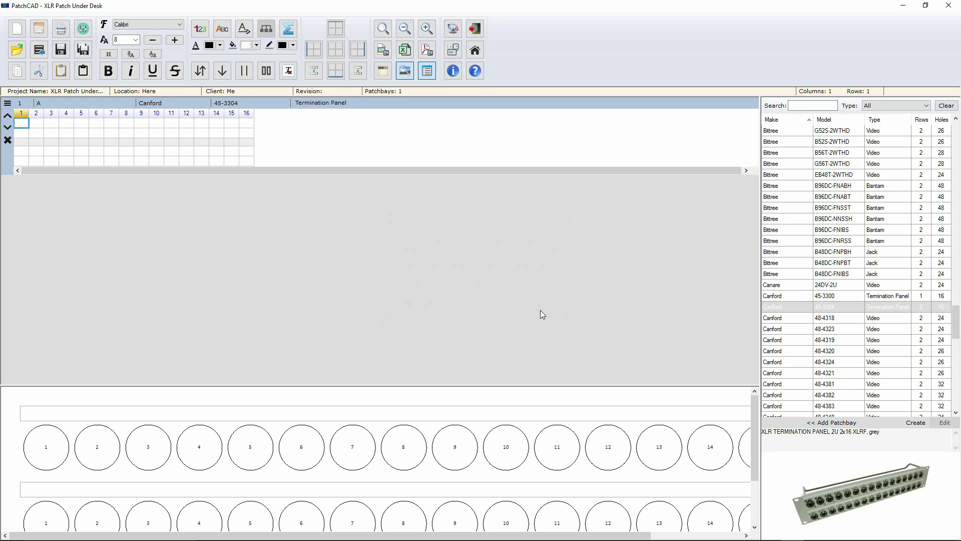
Label holes 1–4 Kick In, Kick Out, Snare T and Snare B
mouse_move(754, 434)
left_mouse_down()
mouse_move(765, 494)
mouse_move(754, 431)
mouse_move(760, 447)
left_mouse_up()
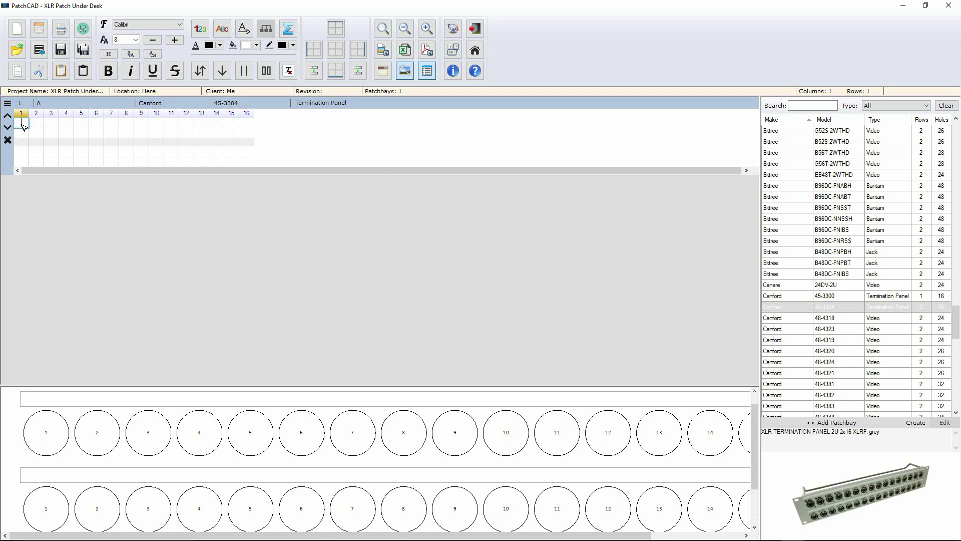
type("Kick In")
key("Tab")
type("Kick Ou")
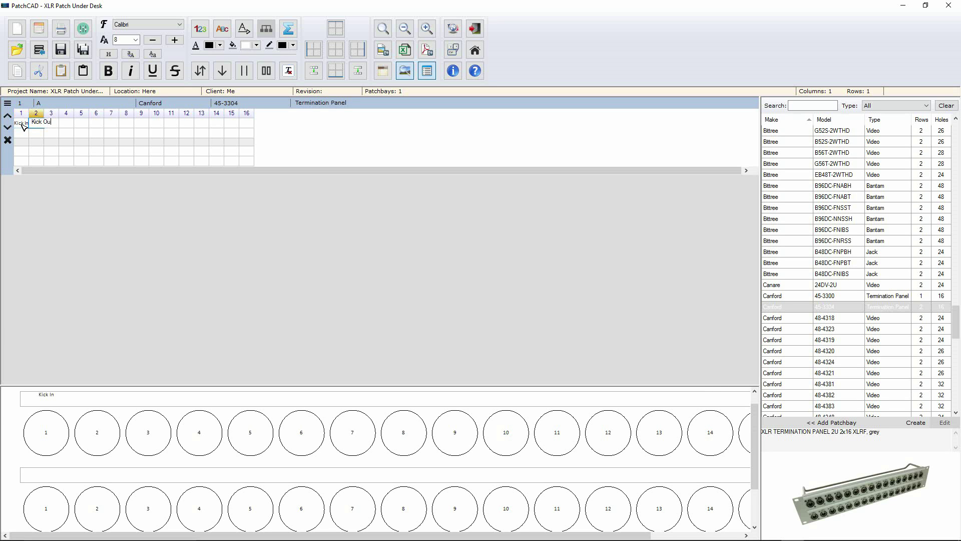
key("Tab")
type("Snare T")
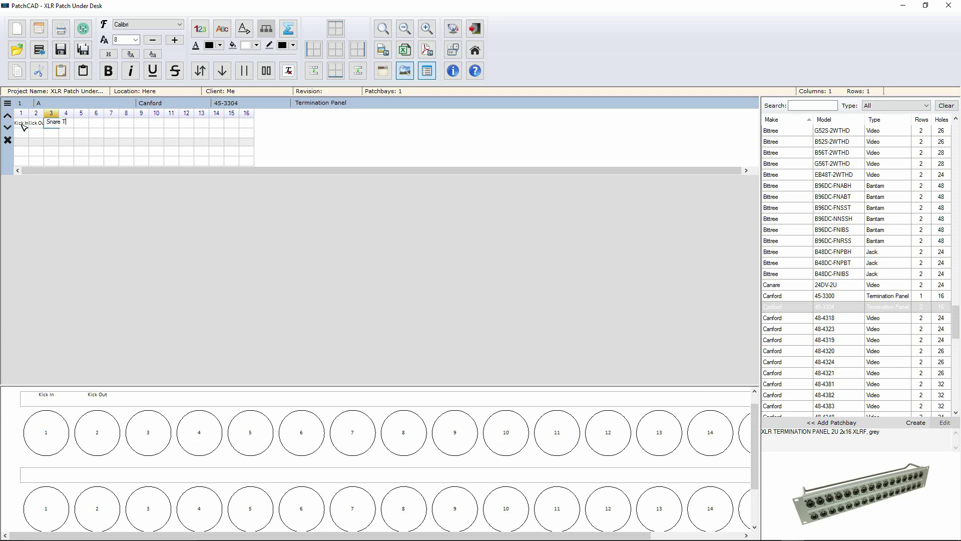
key("Tab")
type("Snare Boo")
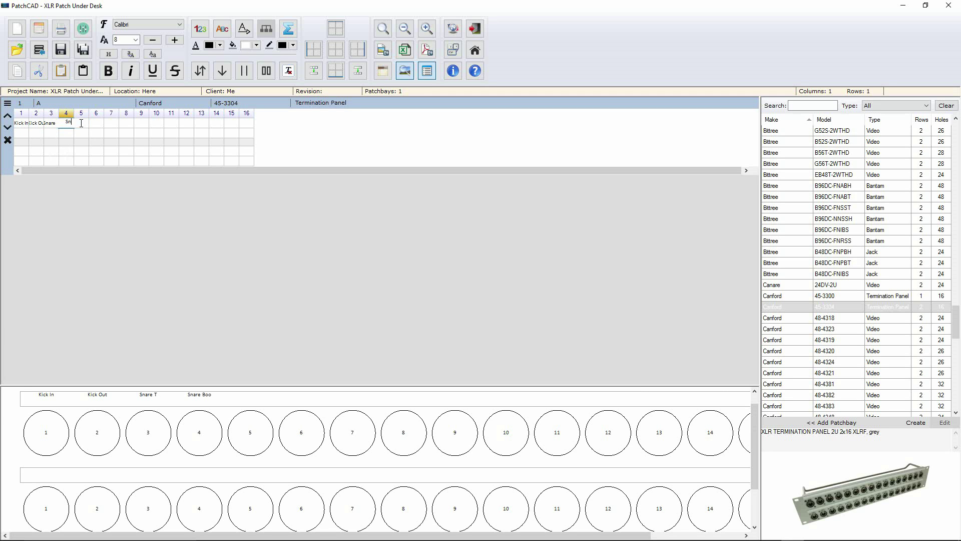
key("BackSpace")
key("BackSpace")
key("Tab")
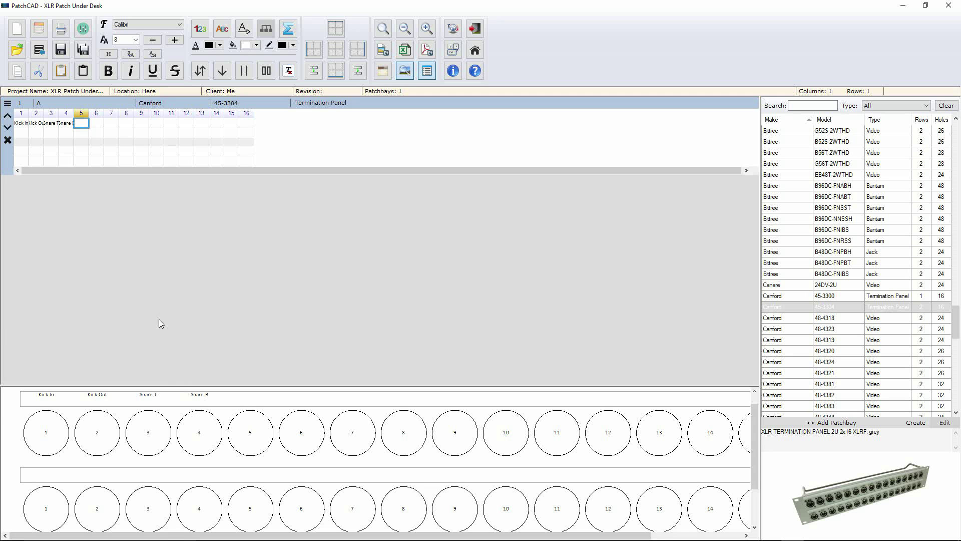
Enter DR 1, DR2, DR3 and DR4 on the second label line of holes 1–4
left_click(23, 134)
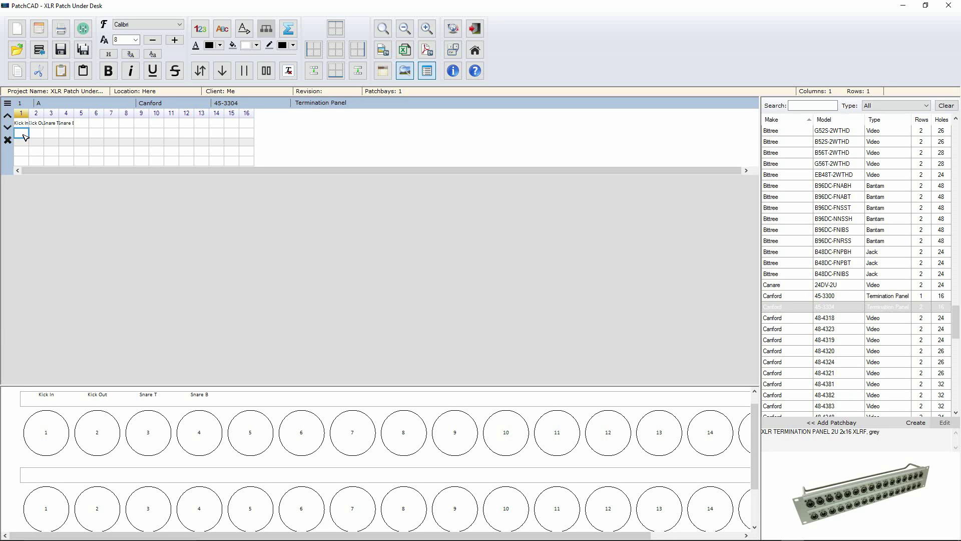
left_click(20, 136)
type("DR 1")
key("Tab")
type("DR2")
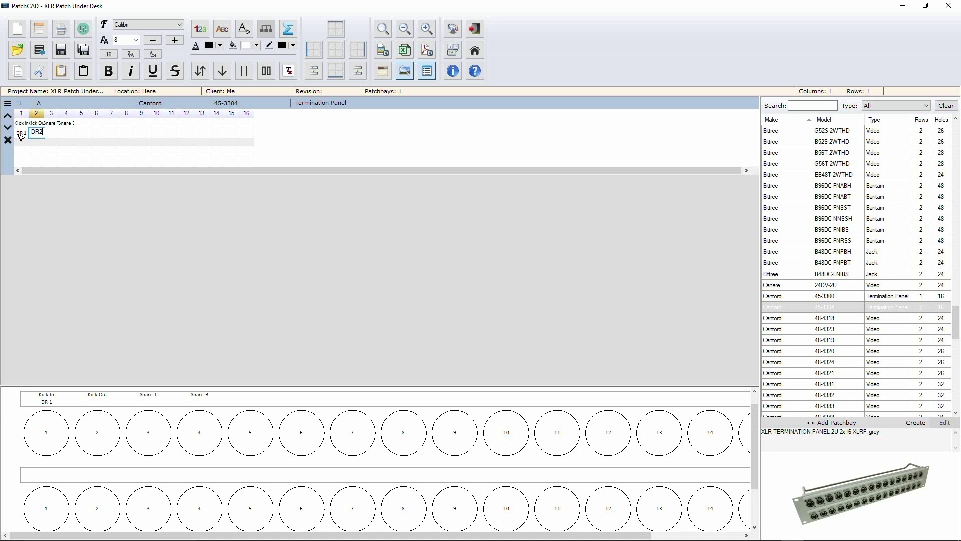
key("Tab")
type("DR3")
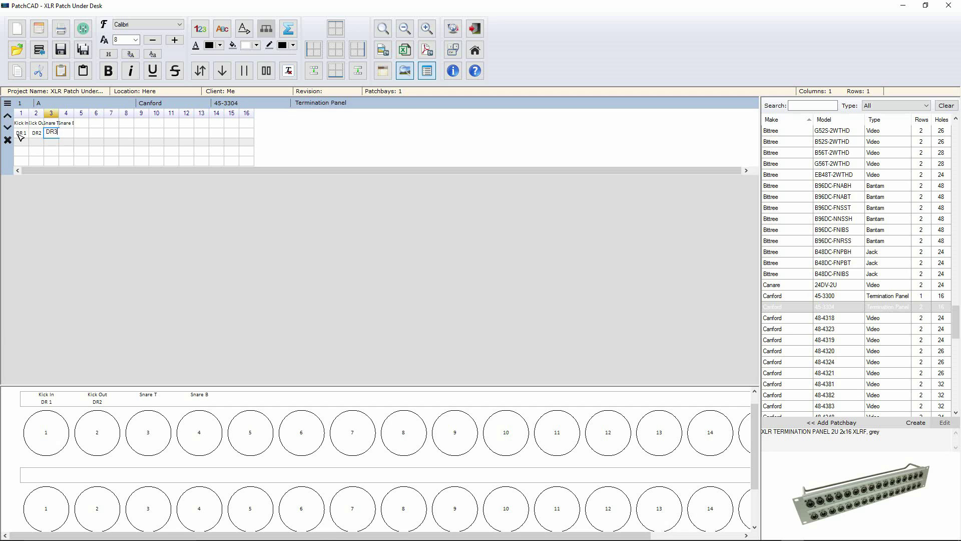
key("Tab")
type("DR4")
key("Tab")
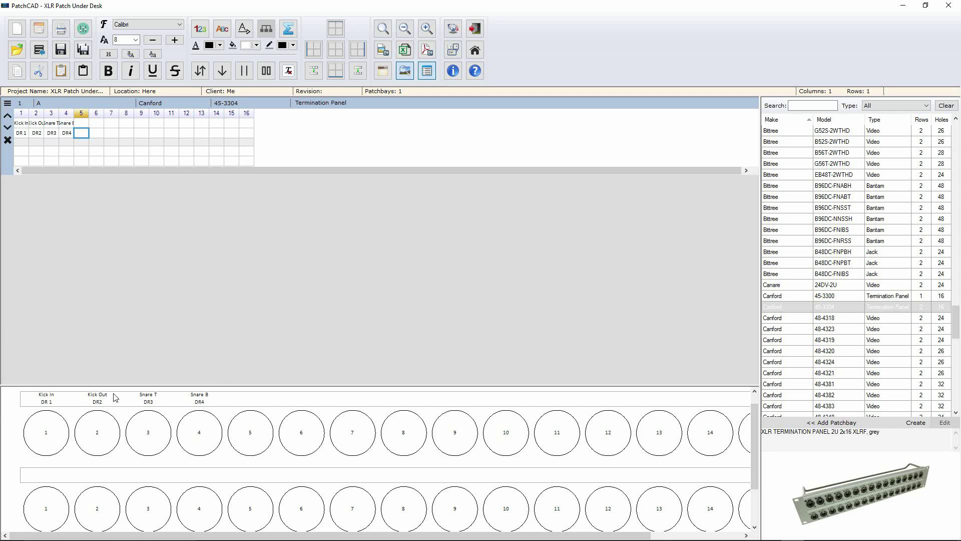
Give the Kick In–Snare B labels a light green fill with black text
left_click_drag(70, 126, 19, 126)
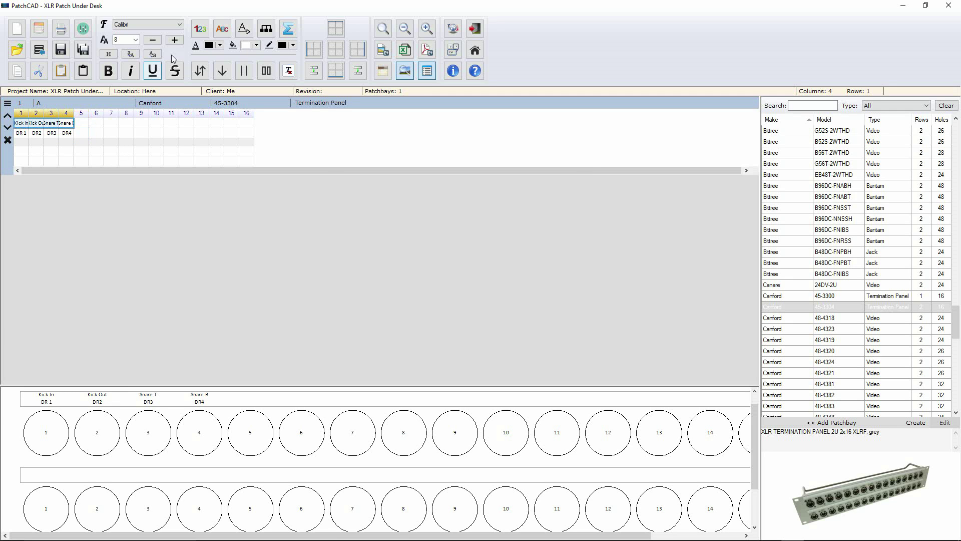
left_click(220, 46)
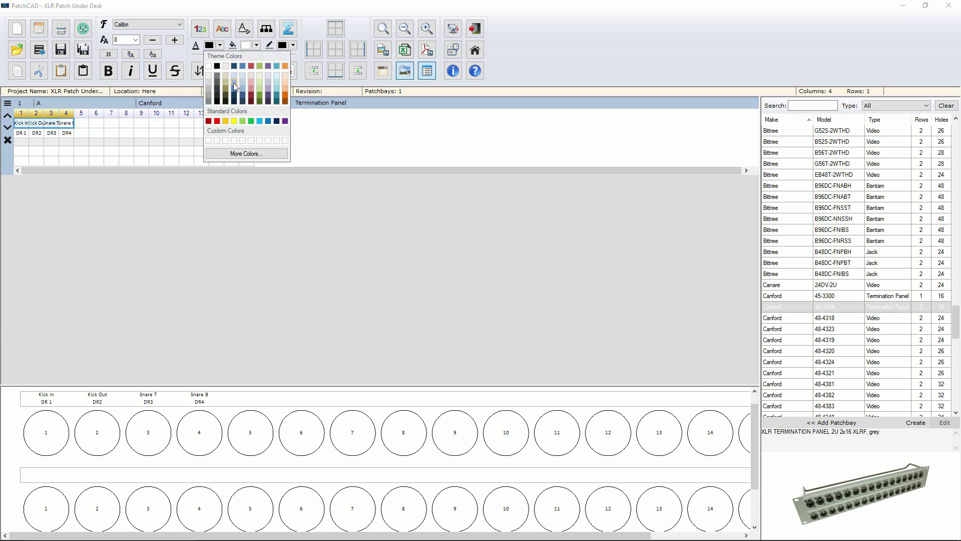
left_click(234, 67)
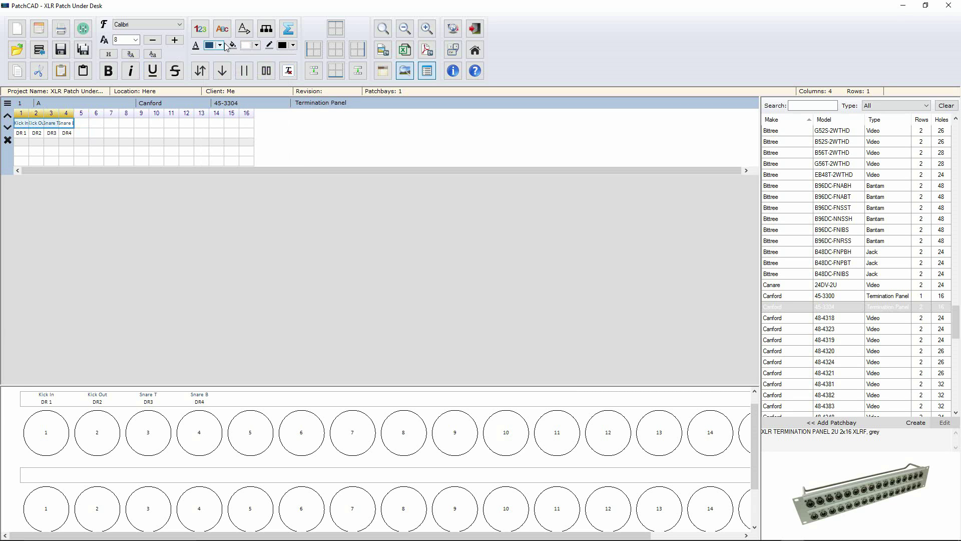
left_click(256, 45)
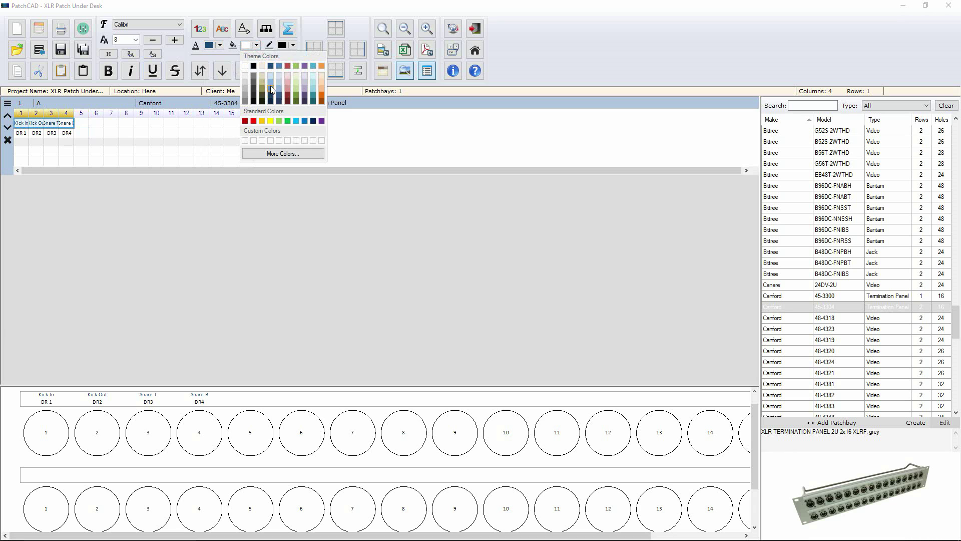
left_click(288, 91)
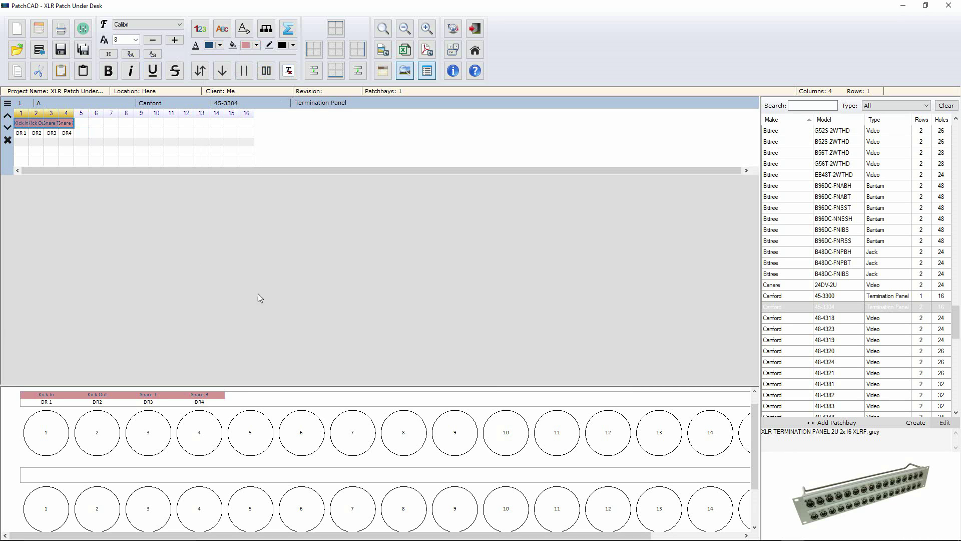
left_click(257, 45)
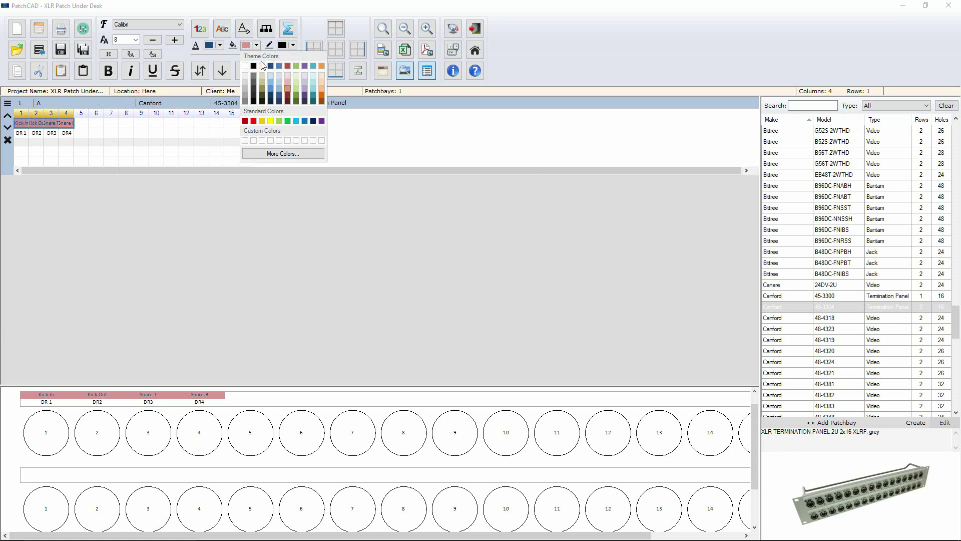
left_click(297, 83)
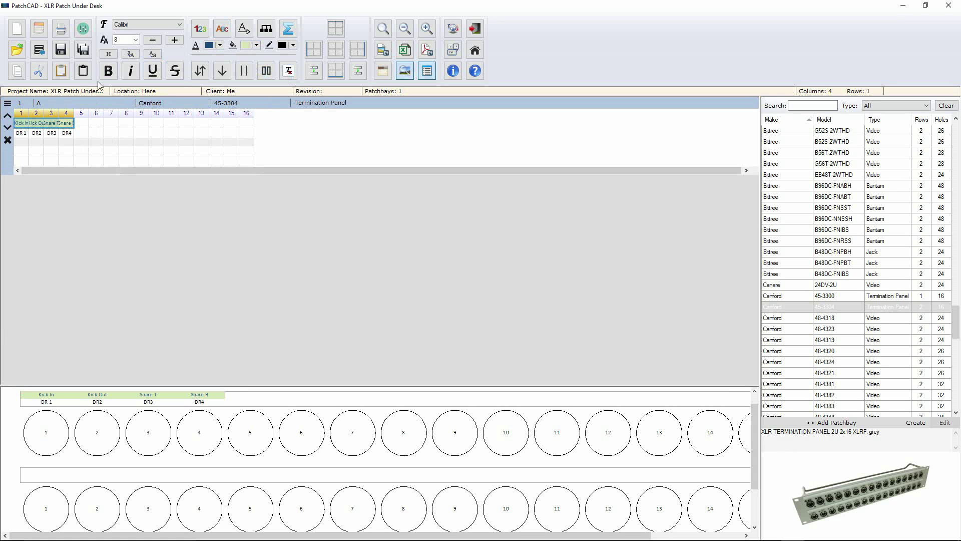
left_click(219, 45)
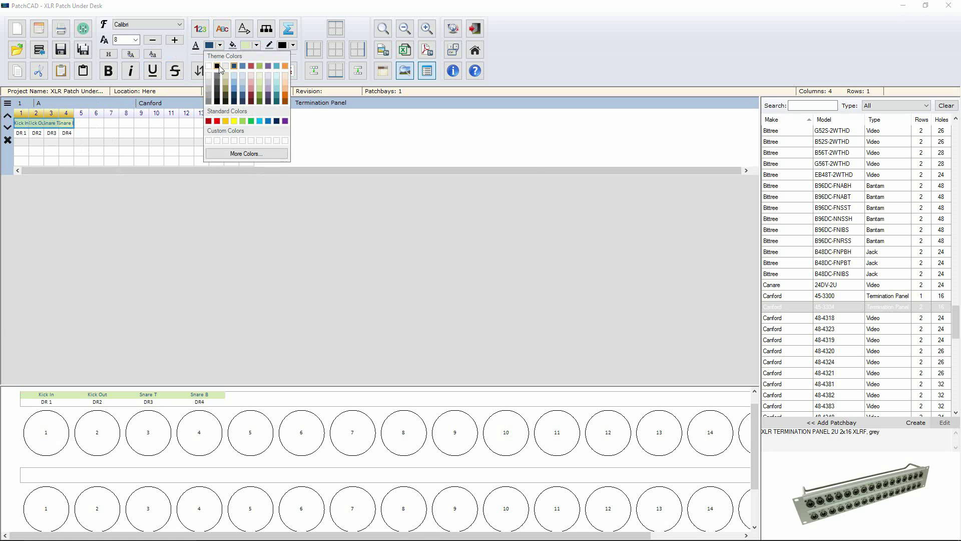
left_click(218, 67)
left_click(219, 45)
left_click(218, 66)
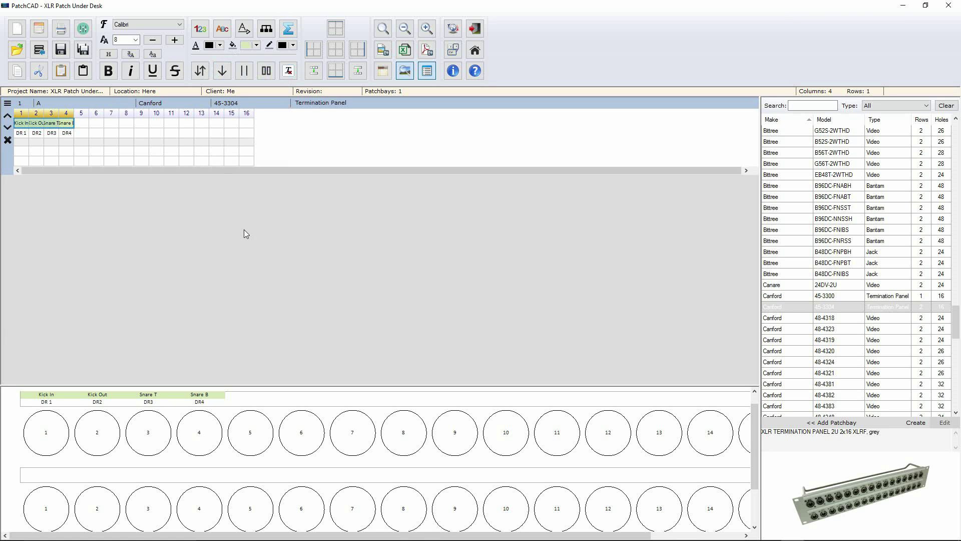
Fill the DR 1–DR4 labels light blue
left_click(71, 137)
left_click(24, 136, "shift")
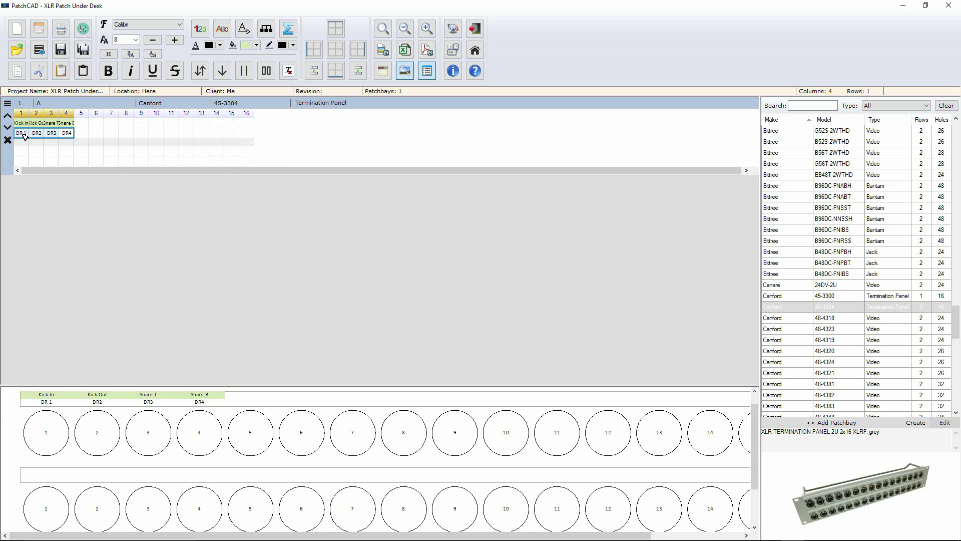
left_click(256, 46)
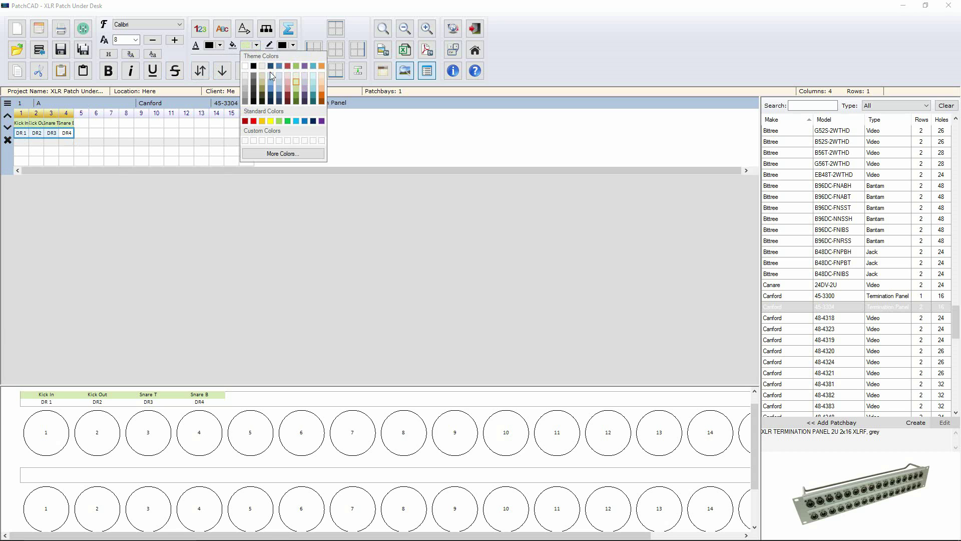
left_click(313, 93)
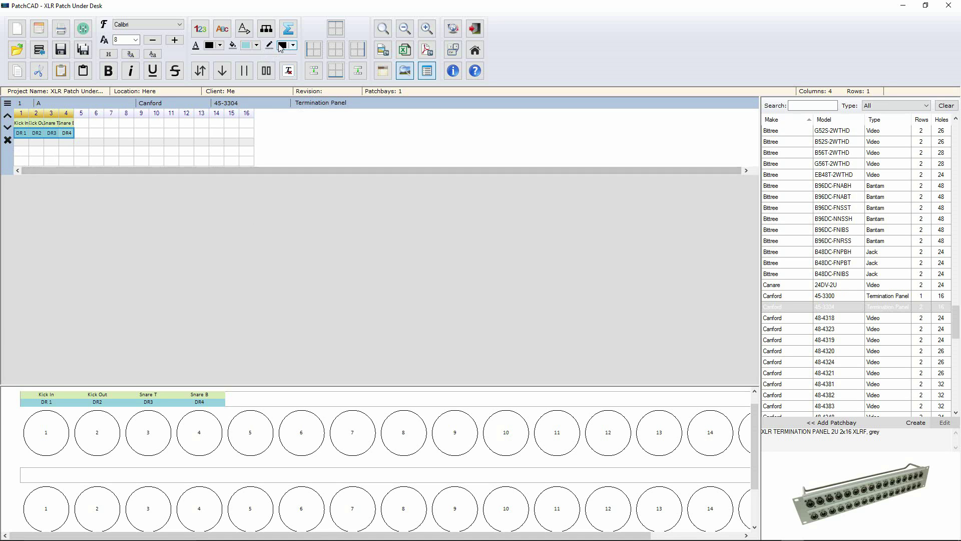
Add outer and inner border lines around the DR 1–DR4 labels
left_click(313, 49)
left_click(335, 29)
left_click(357, 49)
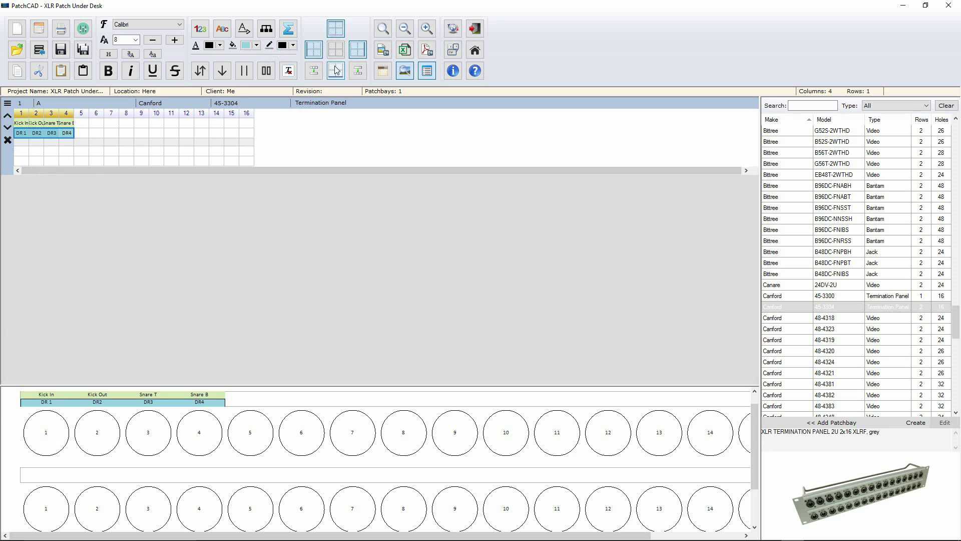
left_click(335, 70)
left_click(336, 49)
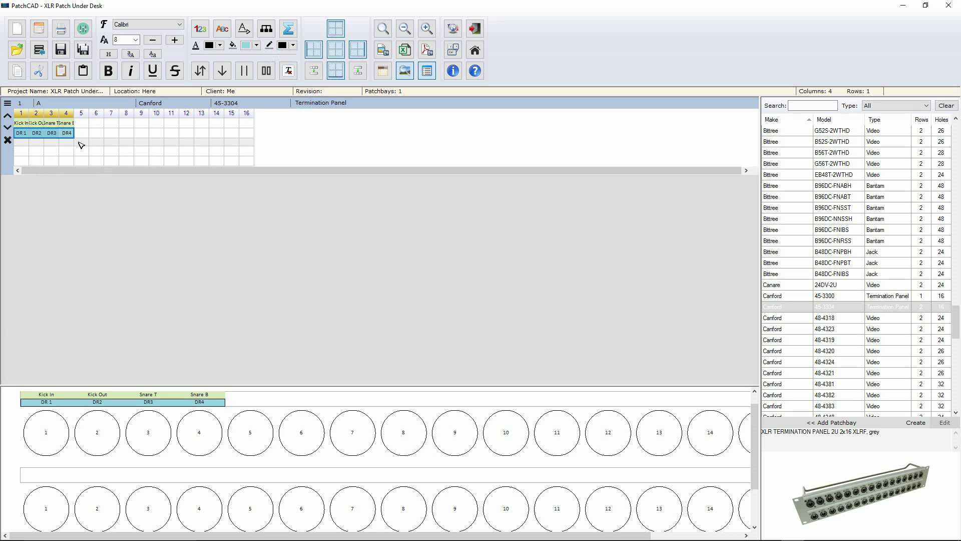
Give the Snare B label a border on all four sides
left_click(67, 123)
left_click(335, 29)
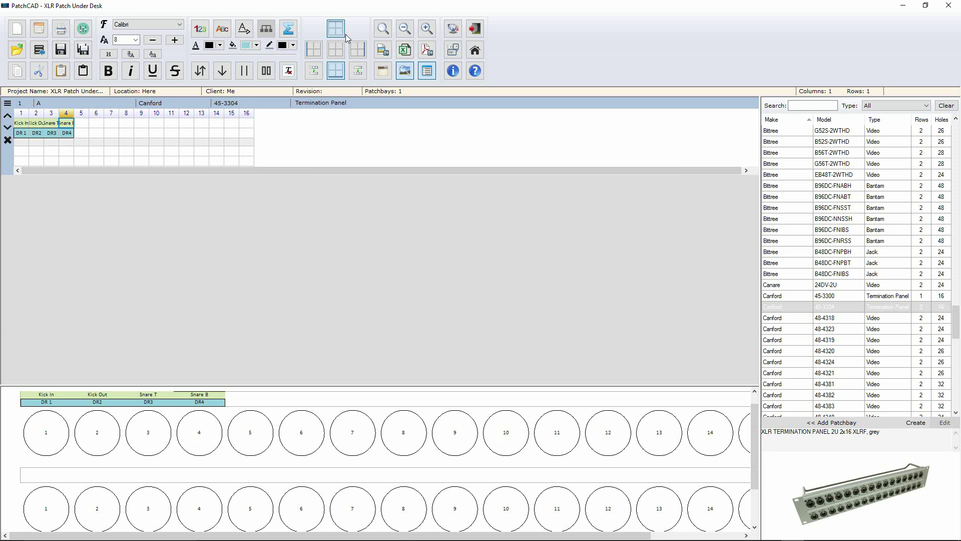
left_click(357, 49)
left_click(335, 70)
left_click(314, 49)
left_click(339, 54)
Make the Kick In–Snare B channel names size 12 bold
left_click(26, 123, "shift")
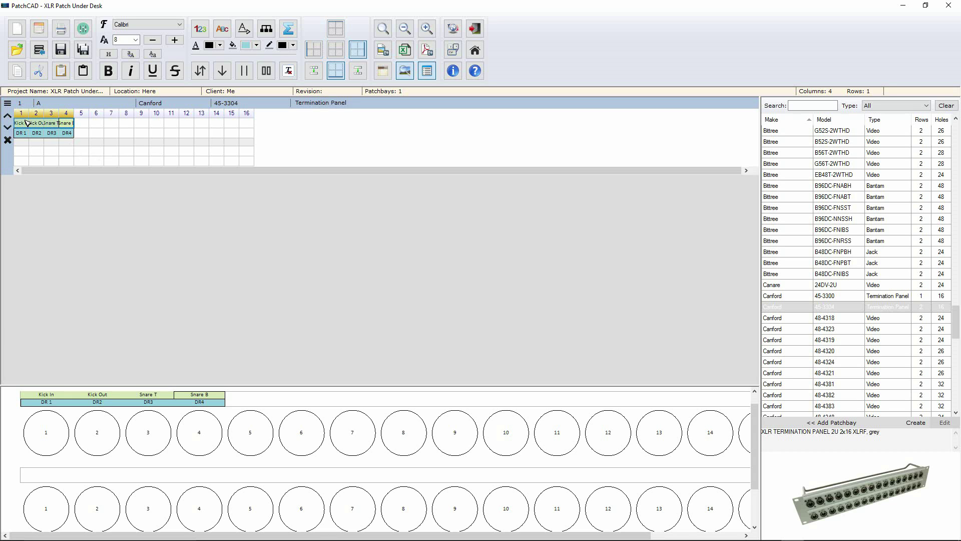
left_click(175, 40)
left_click(174, 40)
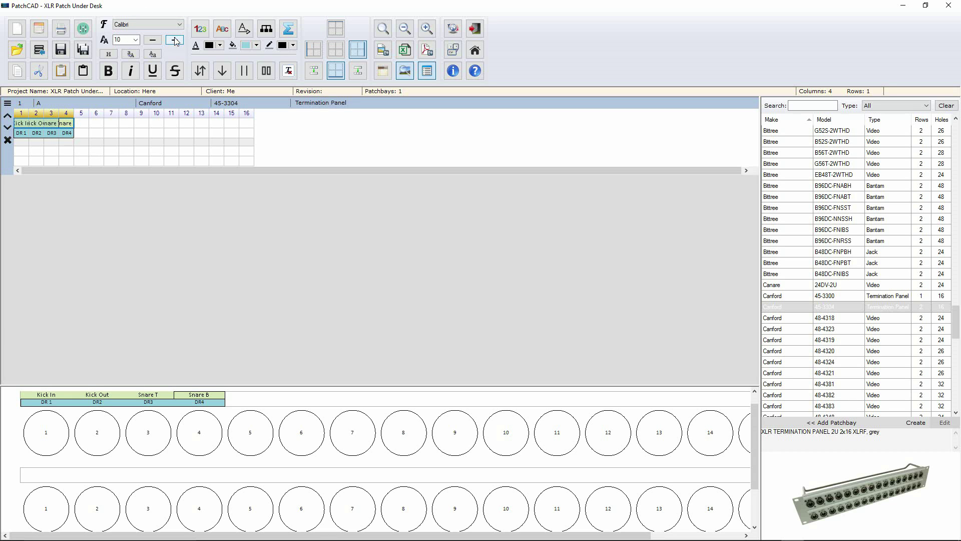
left_click(175, 40)
left_click(175, 40)
left_click(113, 75)
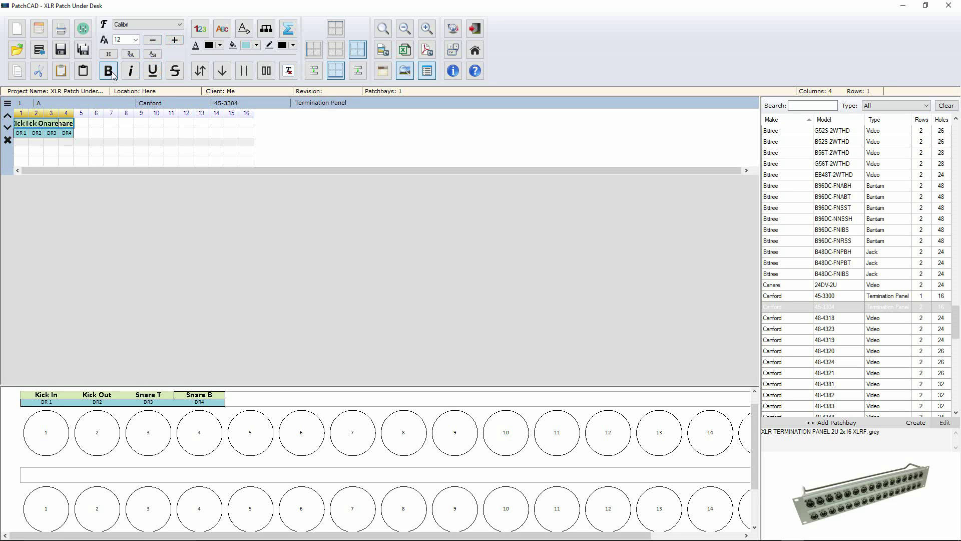
Make the DR 1–DR4 labels size 12 bold italic, without underline or strikethrough
left_click(67, 133)
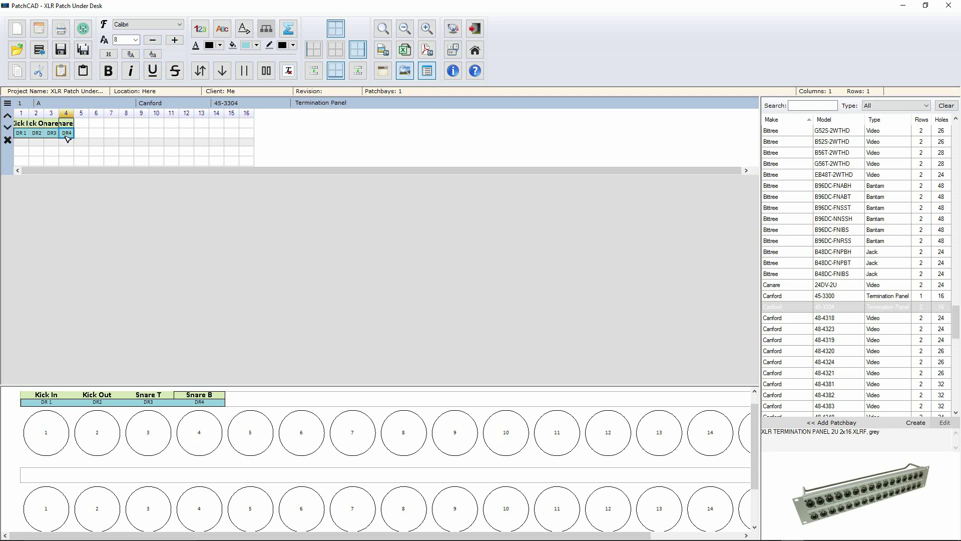
left_click(22, 135, "shift")
left_click(174, 40)
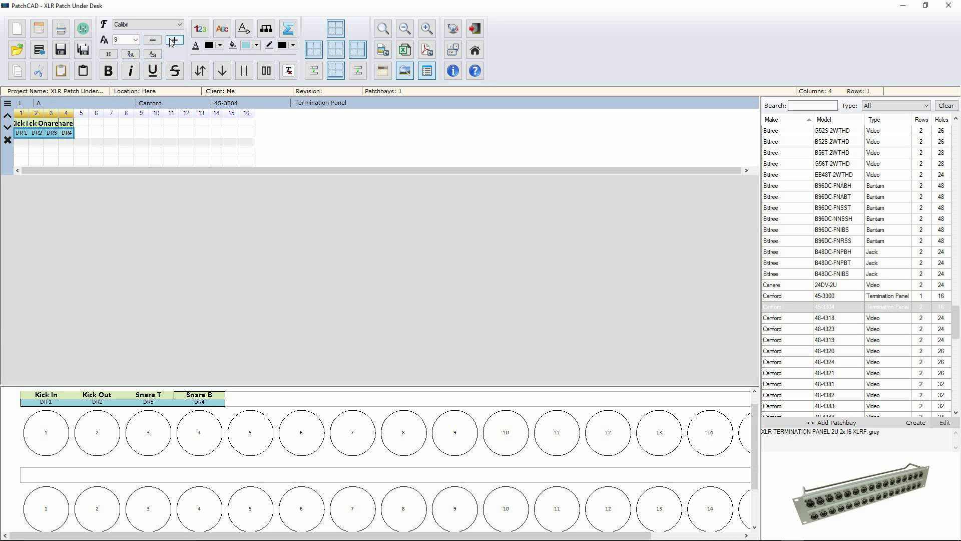
left_click(174, 40)
left_click(173, 40)
left_click(174, 40)
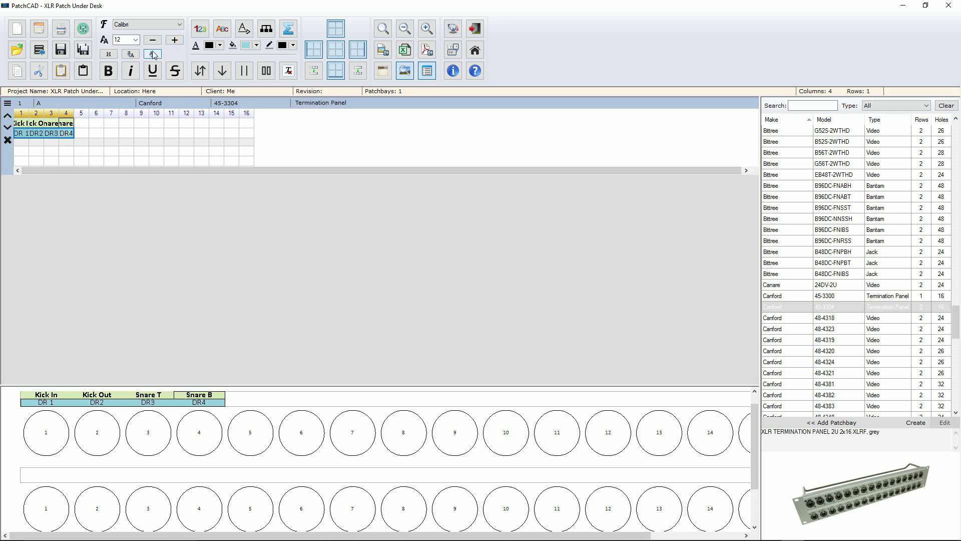
left_click(108, 71)
left_click(130, 72)
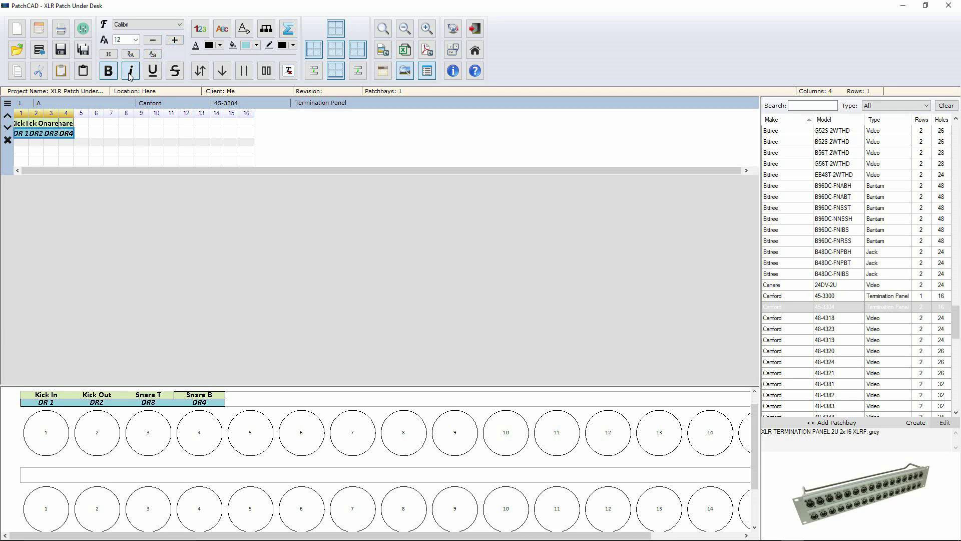
left_click(156, 72)
left_click(156, 72)
left_click(178, 72)
left_click(178, 73)
Open the saved project Under Desk XLR patch bay.pcad, dismissing the load warning
left_click(16, 49)
double_click(224, 217)
left_click(494, 308)
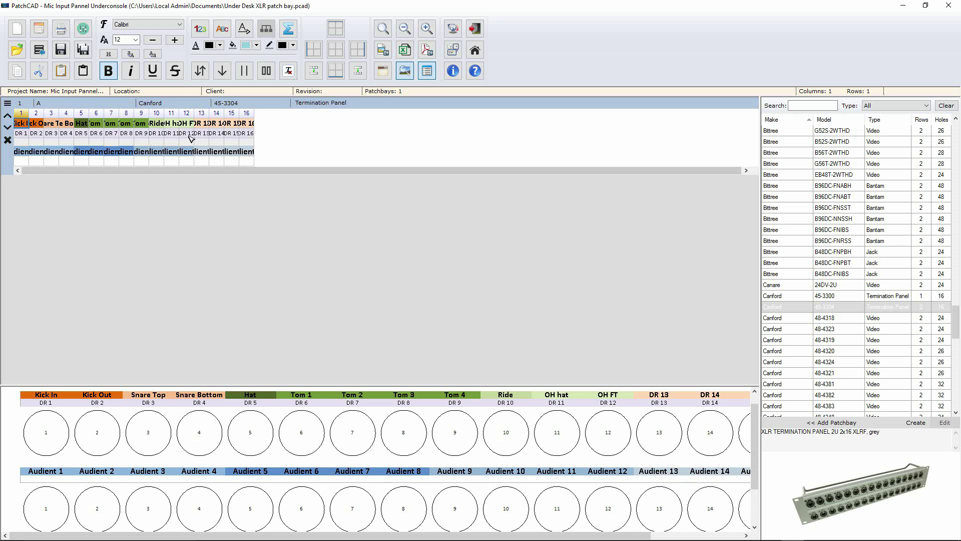
Show the patchbay print preview: the panel on A4 landscape, Kick In–Ride above Audient 1–10
left_click(61, 30)
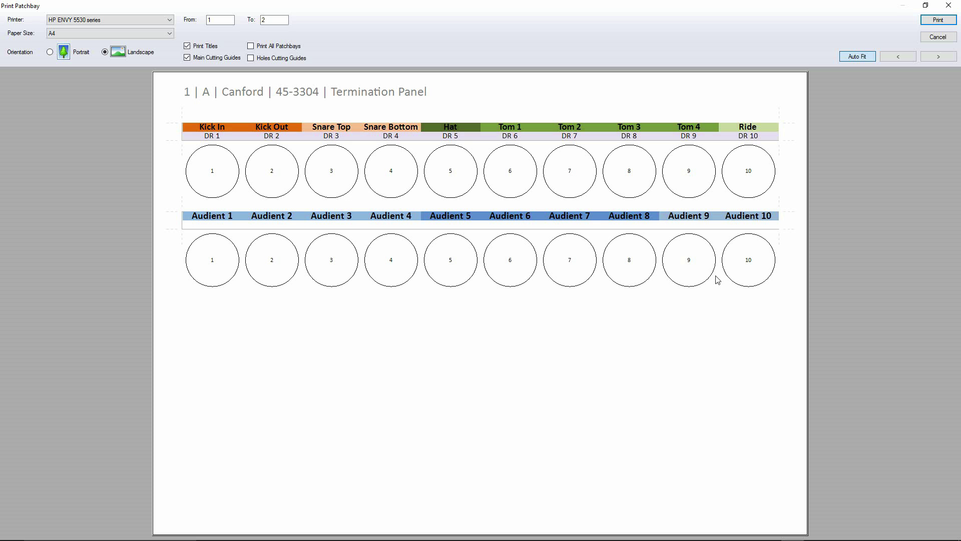